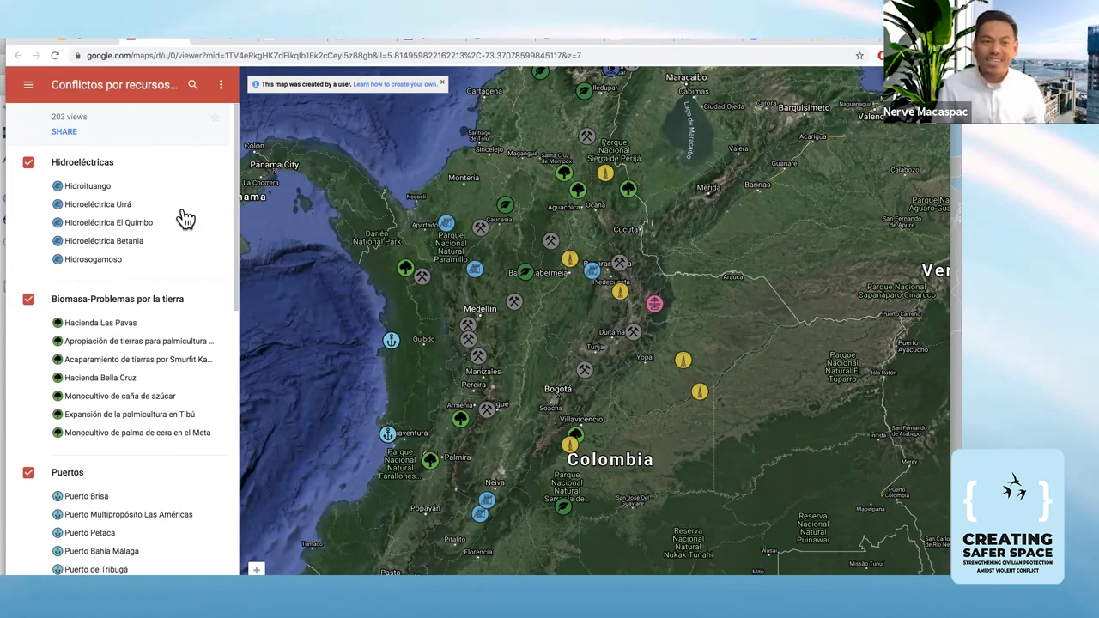
- View the details of the Puerto de Tribugá, palm-growing land appropriation and Hidroituango markers on the Colombia resource conflicts map
{"action": "scroll", "coordinate": [183, 217], "scroll_direction": "down", "scroll_amount": 1}
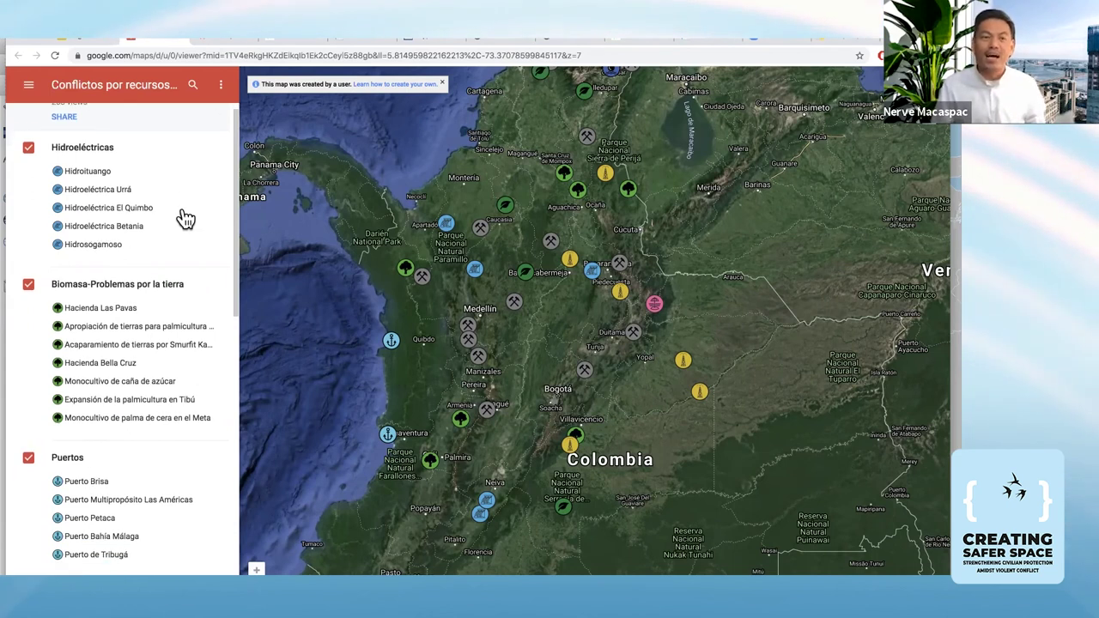
{"action": "left_click", "coordinate": [391, 345]}
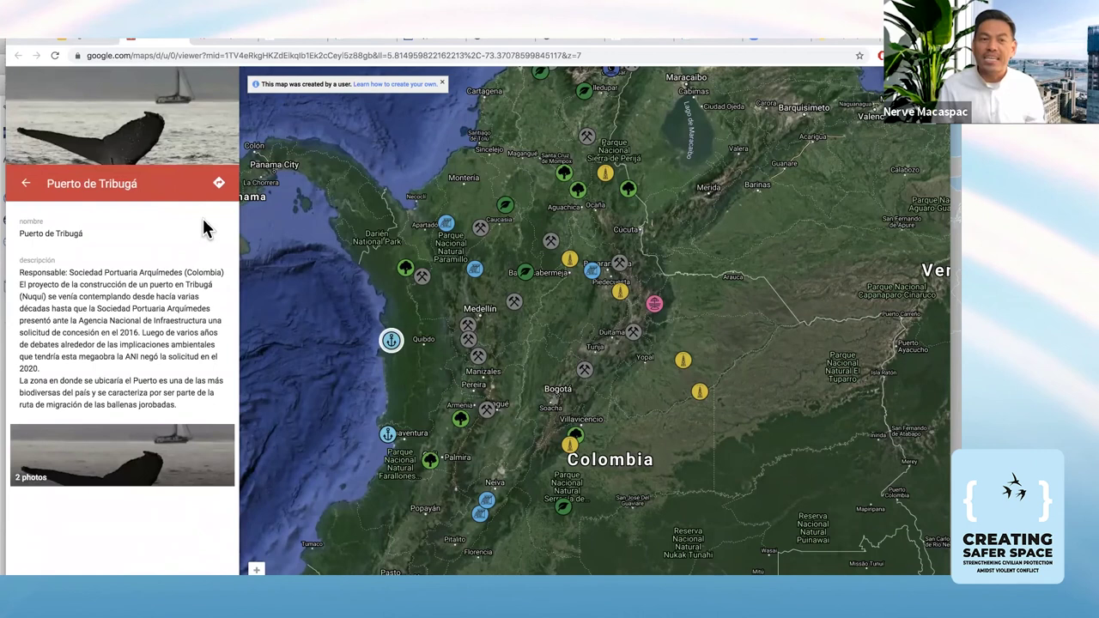
{"action": "left_click", "coordinate": [405, 268]}
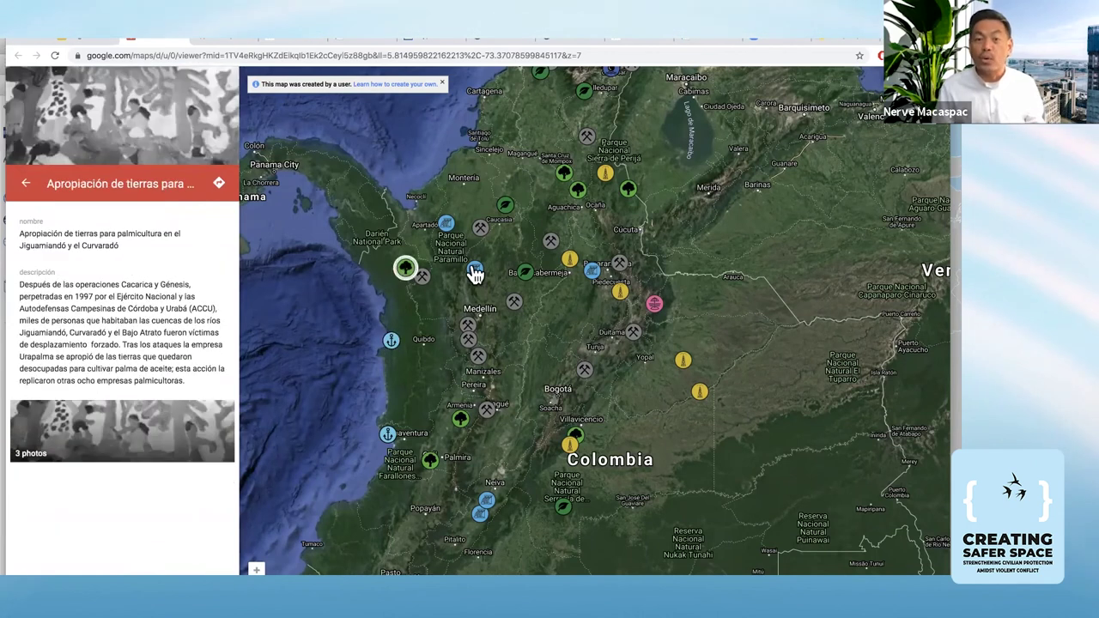
{"action": "left_click", "coordinate": [475, 270]}
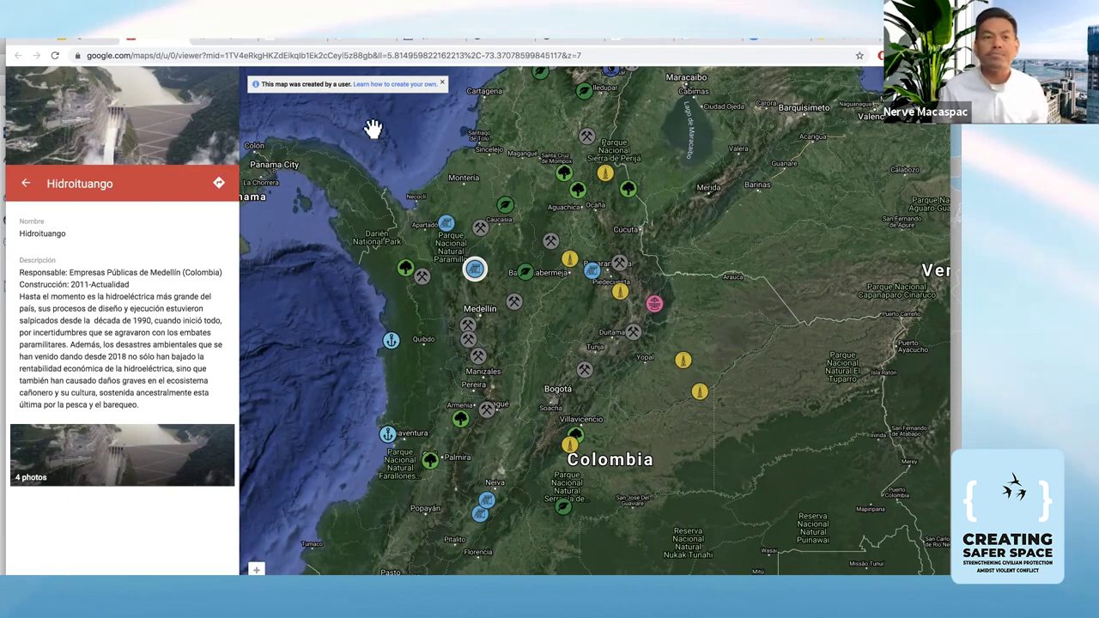
- Switch to the Google Slides presentation and show the Web-based mapping slide full screen
{"action": "left_click", "coordinate": [84, 42]}
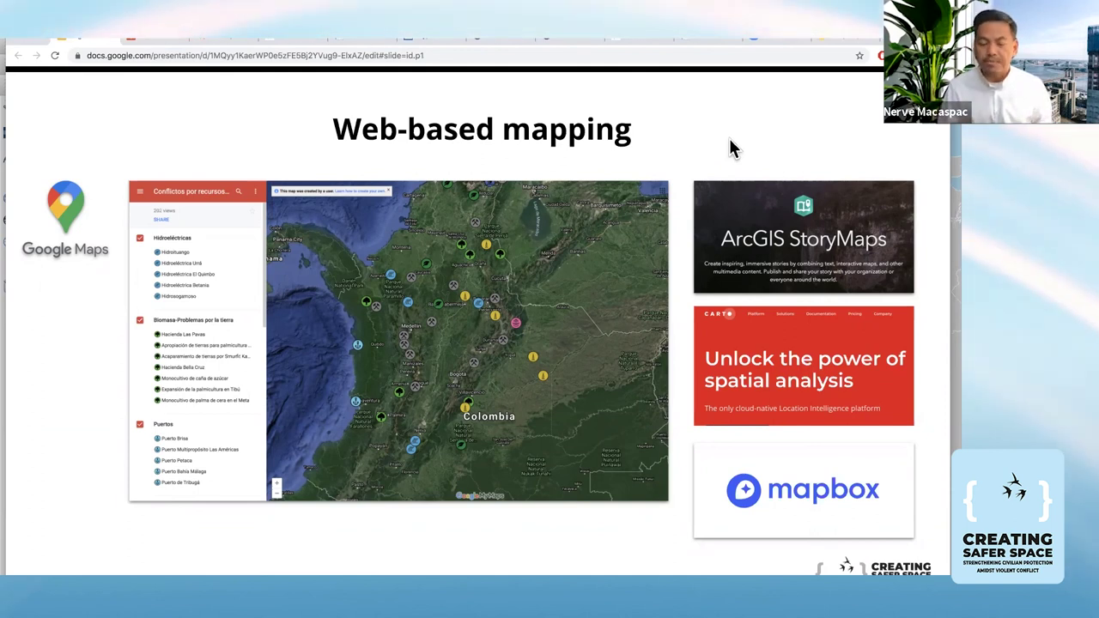
{"action": "left_click", "coordinate": [541, 83]}
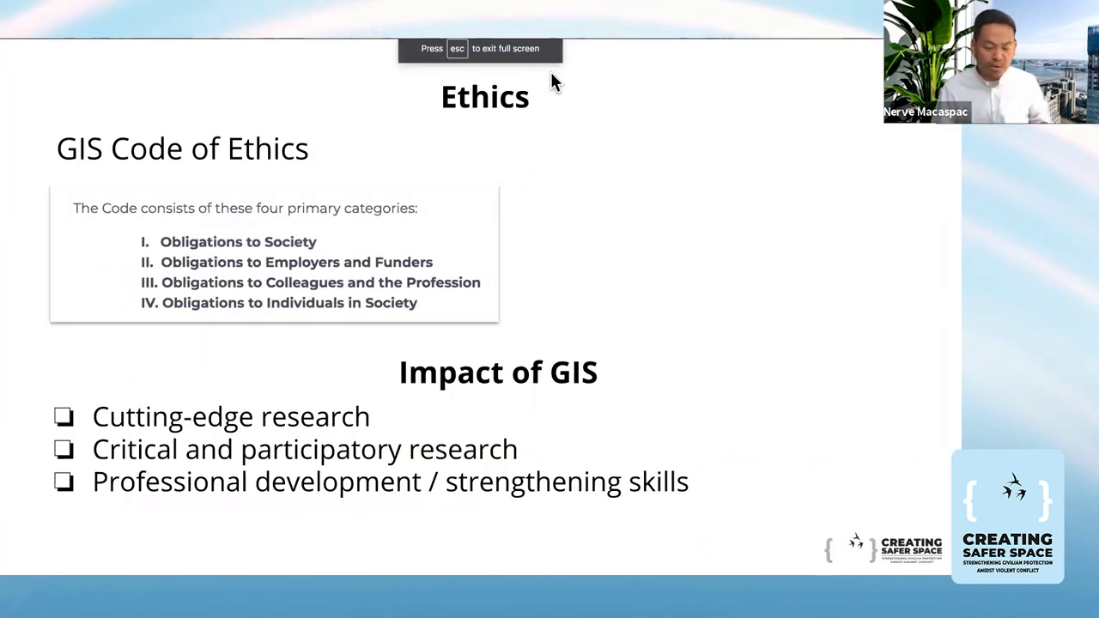
{"action": "key", "text": "Right"}
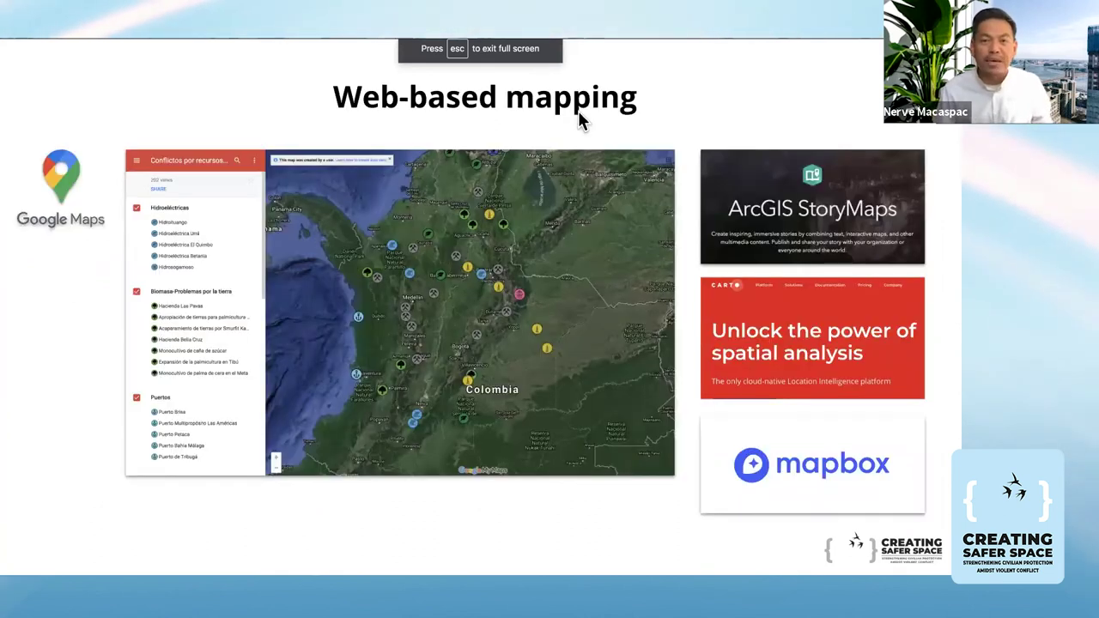
- Switch to QGIS and hide the Colombia and WorldRegions_Countries layers, keeping only WorldRegions_Countries copy shown
{"action": "left_click", "coordinate": [573, 573]}
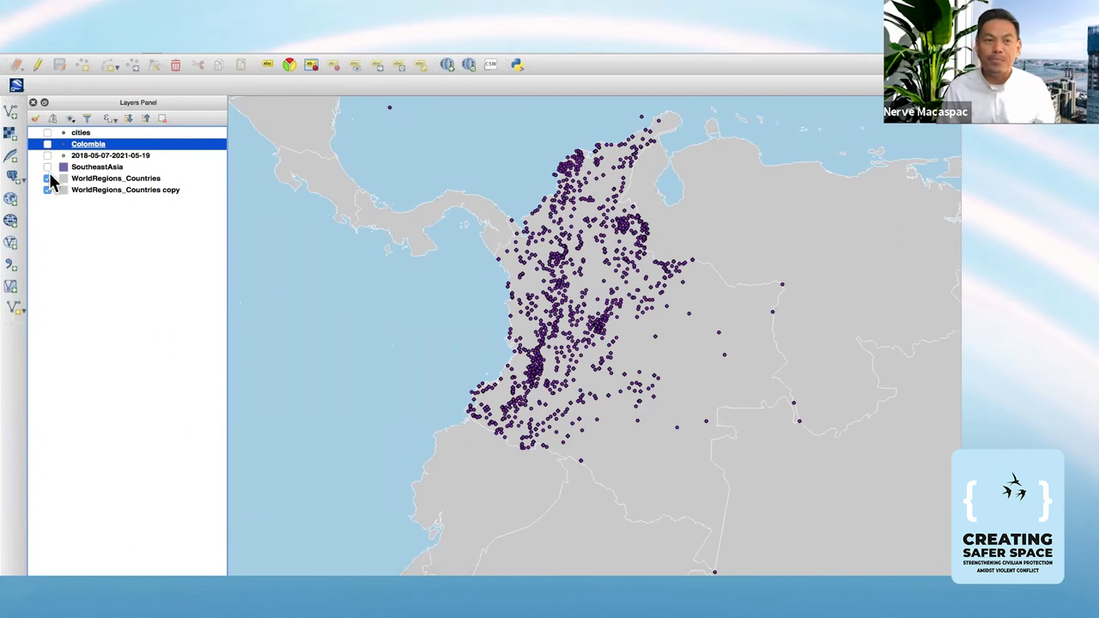
{"action": "left_click", "coordinate": [48, 145]}
{"action": "left_click", "coordinate": [48, 178]}
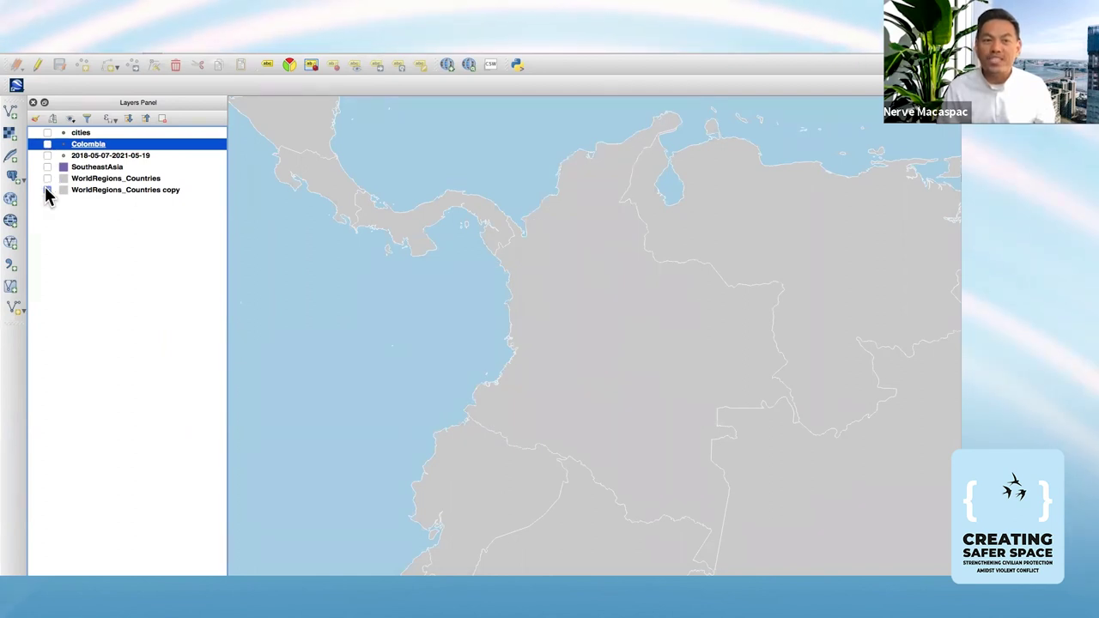
{"action": "left_click", "coordinate": [47, 190]}
{"action": "left_click", "coordinate": [48, 190]}
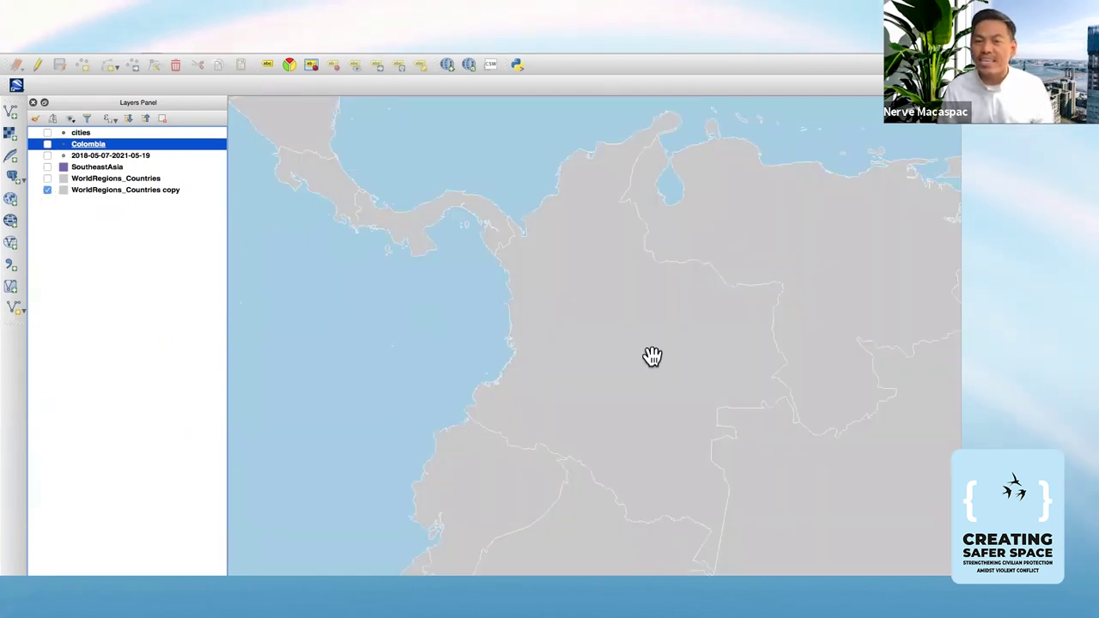
- View the WorldRegions_Countries copy layer at its full extent, inspect northern South America, and return to the full extent
{"action": "left_click", "coordinate": [182, 201]}
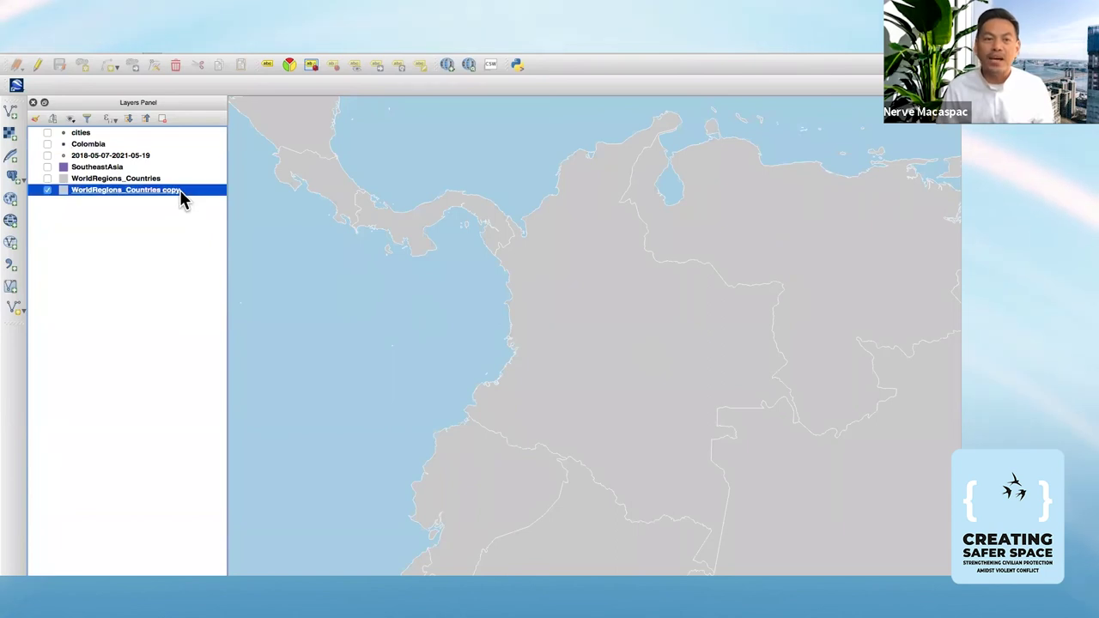
{"action": "right_click", "coordinate": [182, 199]}
{"action": "left_click", "coordinate": [221, 200]}
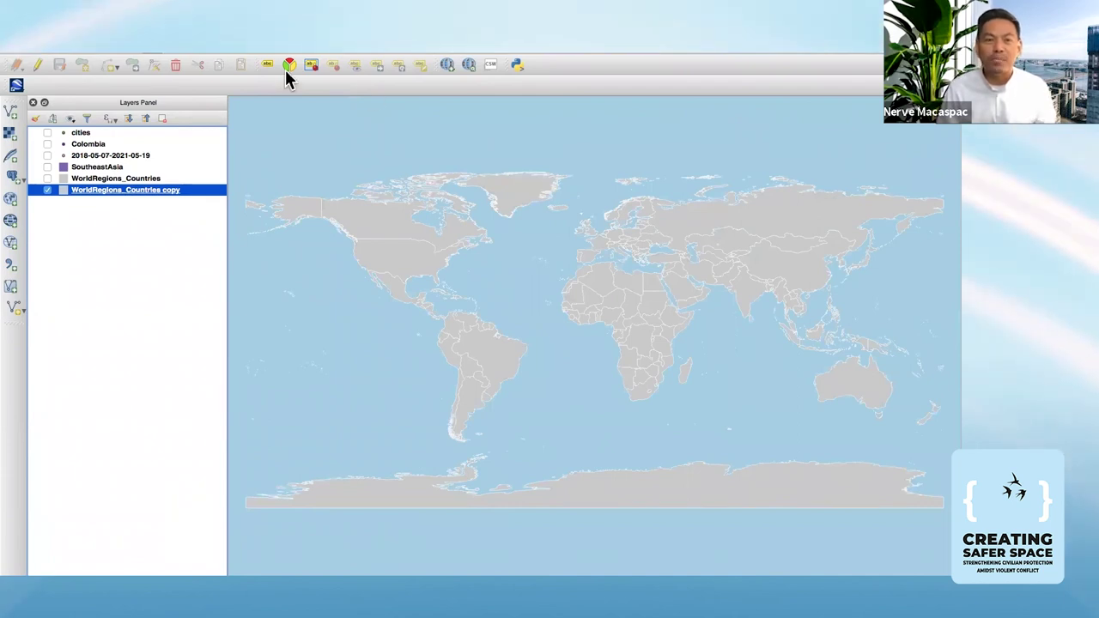
{"action": "left_click_drag", "start_coordinate": [424, 305], "coordinate": [503, 358]}
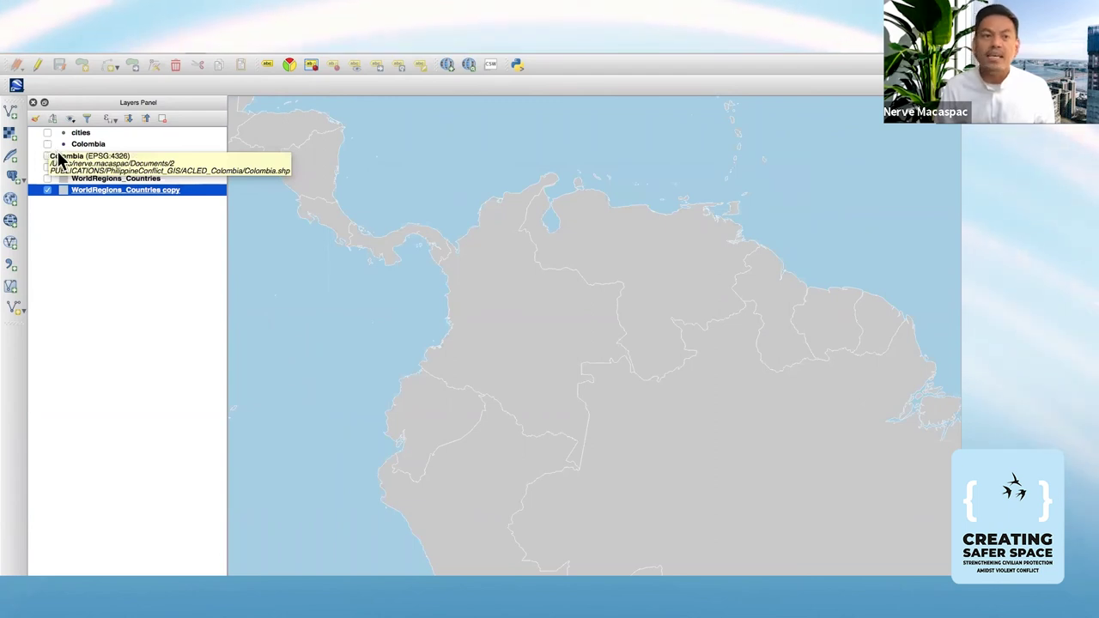
{"action": "right_click", "coordinate": [116, 192]}
{"action": "key", "text": "Escape"}
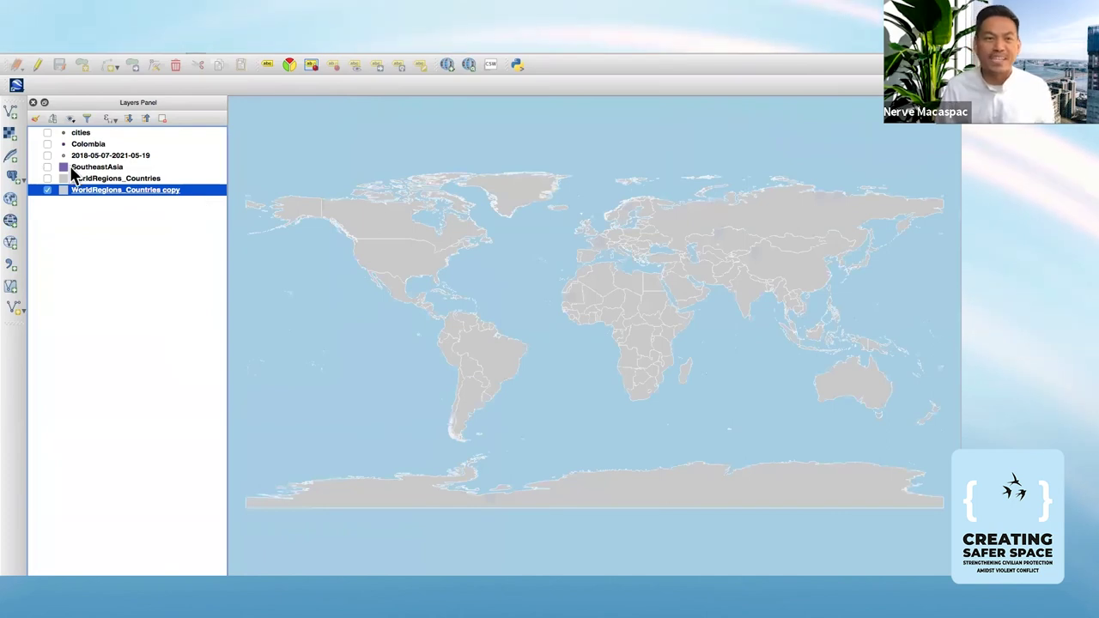
{"action": "left_click", "coordinate": [47, 156]}
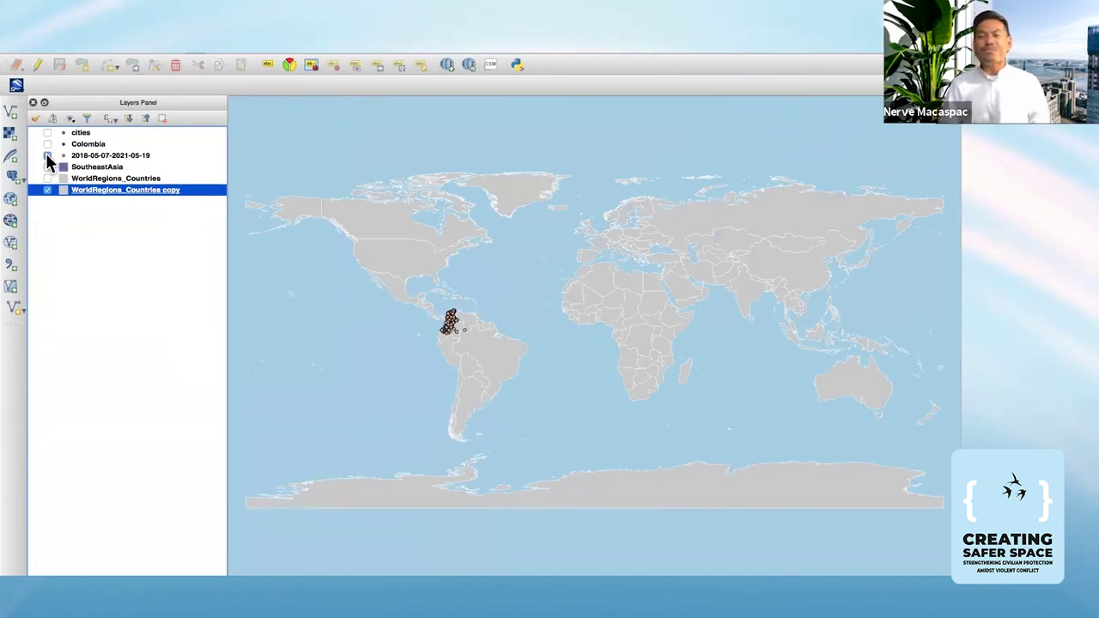
{"action": "left_click", "coordinate": [133, 156]}
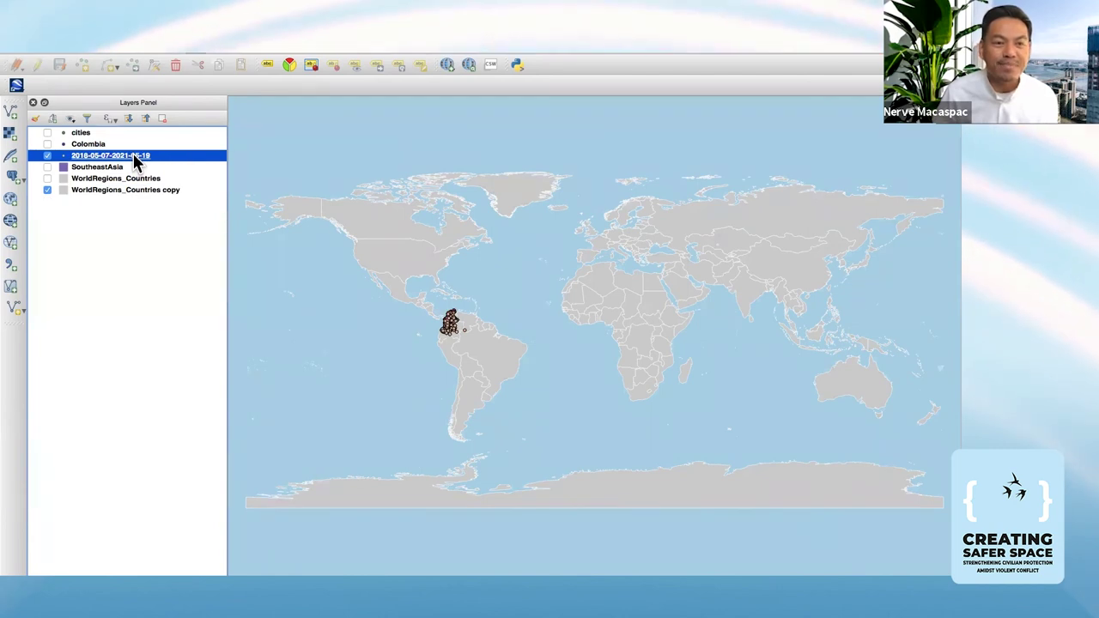
{"action": "right_click", "coordinate": [134, 162]}
{"action": "left_click", "coordinate": [193, 276]}
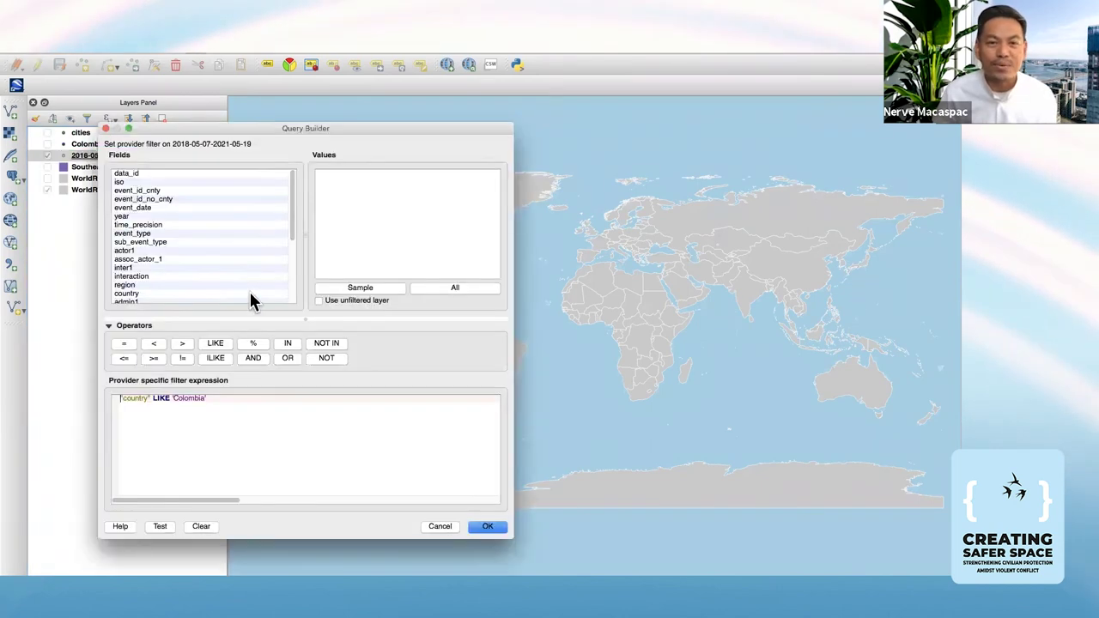
{"action": "left_click", "coordinate": [490, 527]}
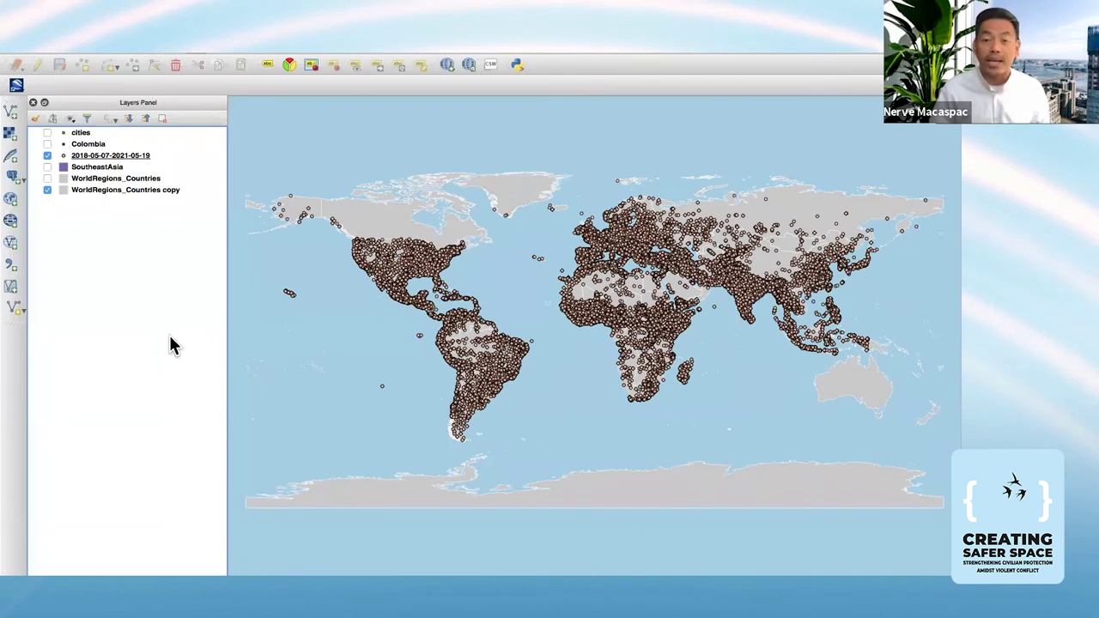
{"action": "left_click", "coordinate": [123, 158]}
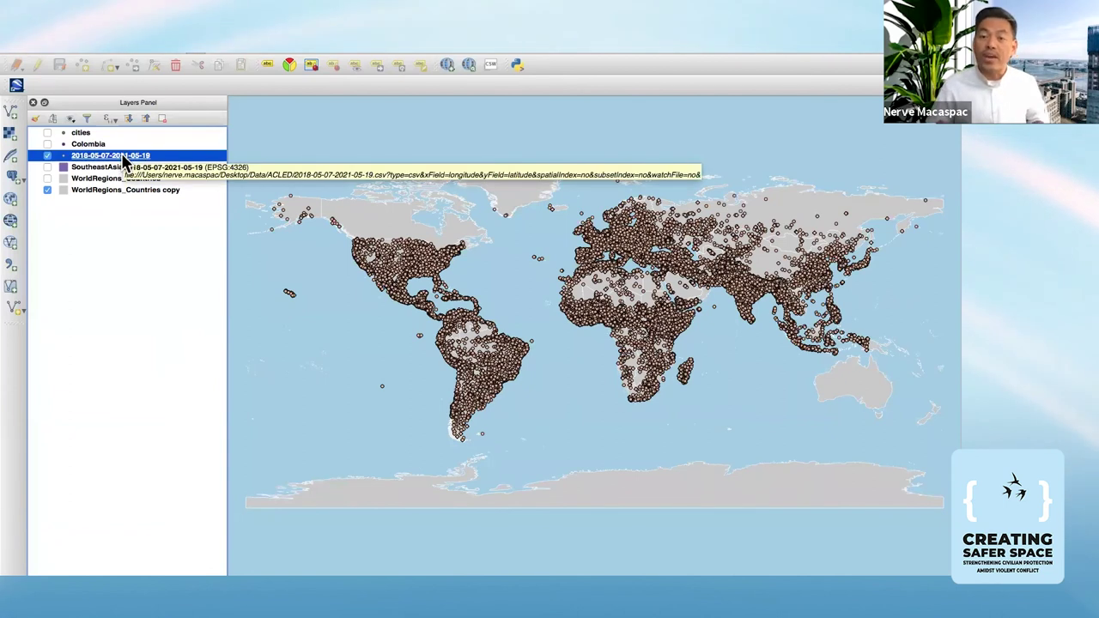
{"action": "right_click", "coordinate": [129, 161]}
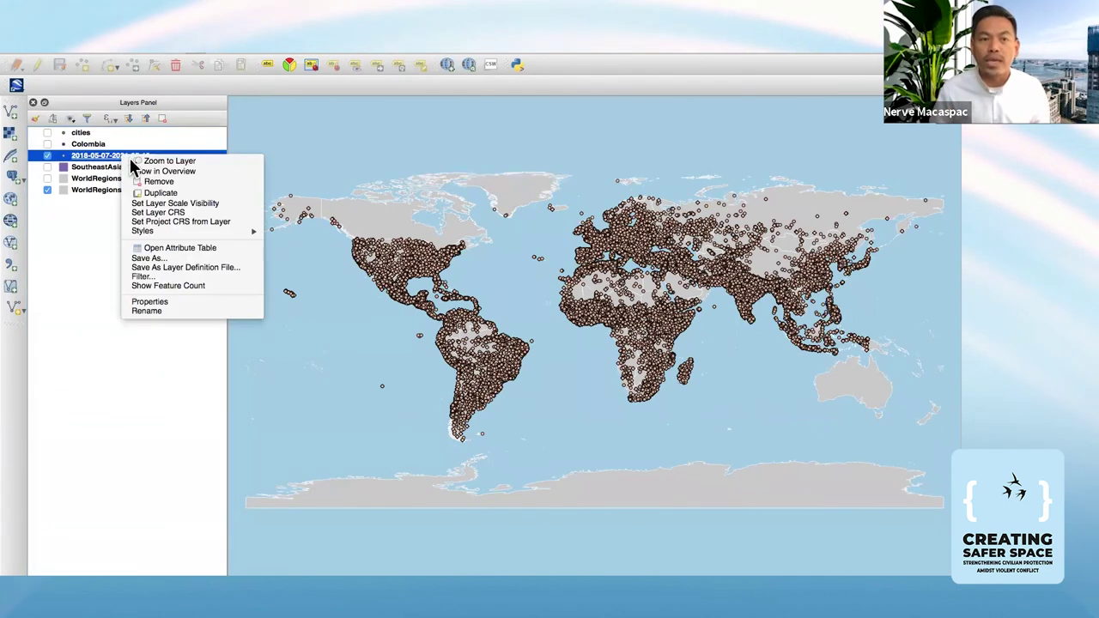
{"action": "left_click", "coordinate": [208, 250]}
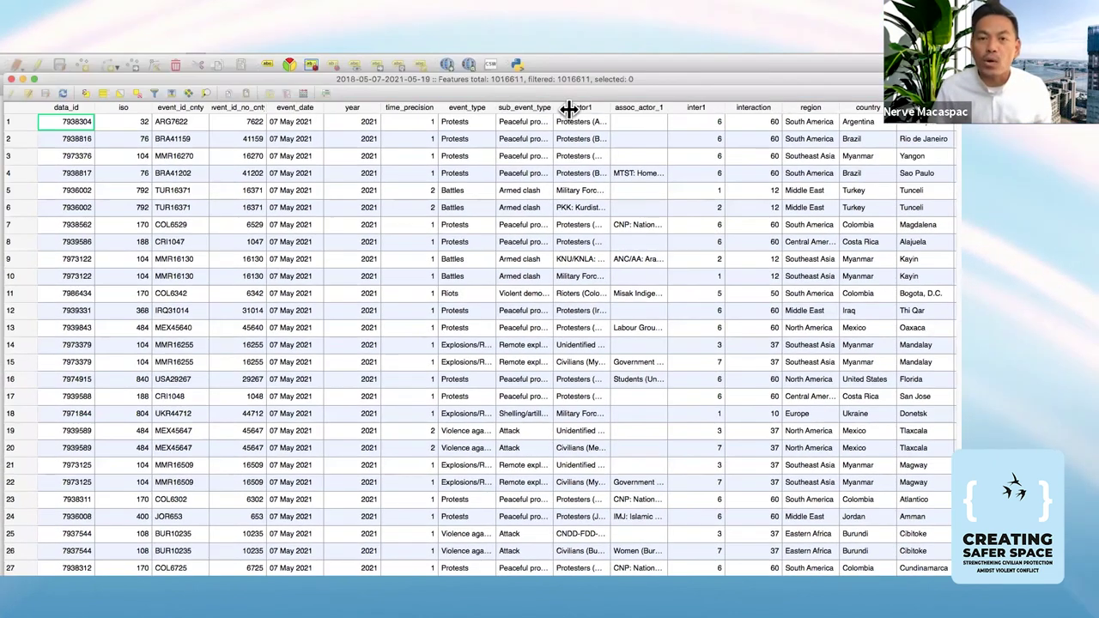
{"action": "left_click_drag", "start_coordinate": [569, 109], "coordinate": [559, 108]}
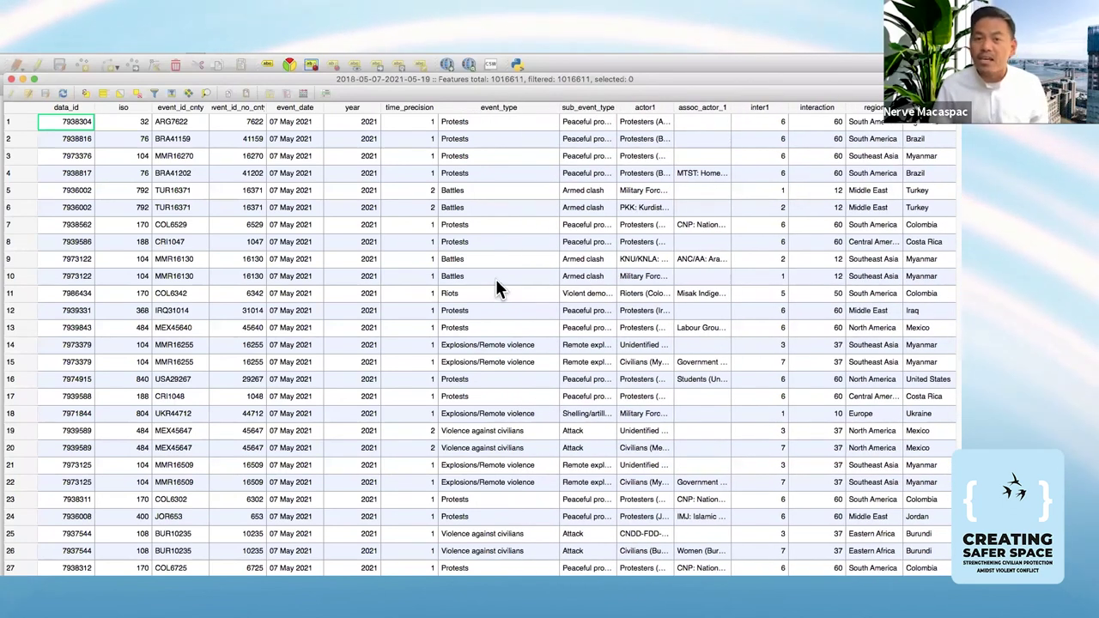
- Look through the event records and widen the sub_event_type and actor1 columns to read their full values
{"action": "scroll", "coordinate": [497, 280], "scroll_direction": "down", "scroll_amount": 5}
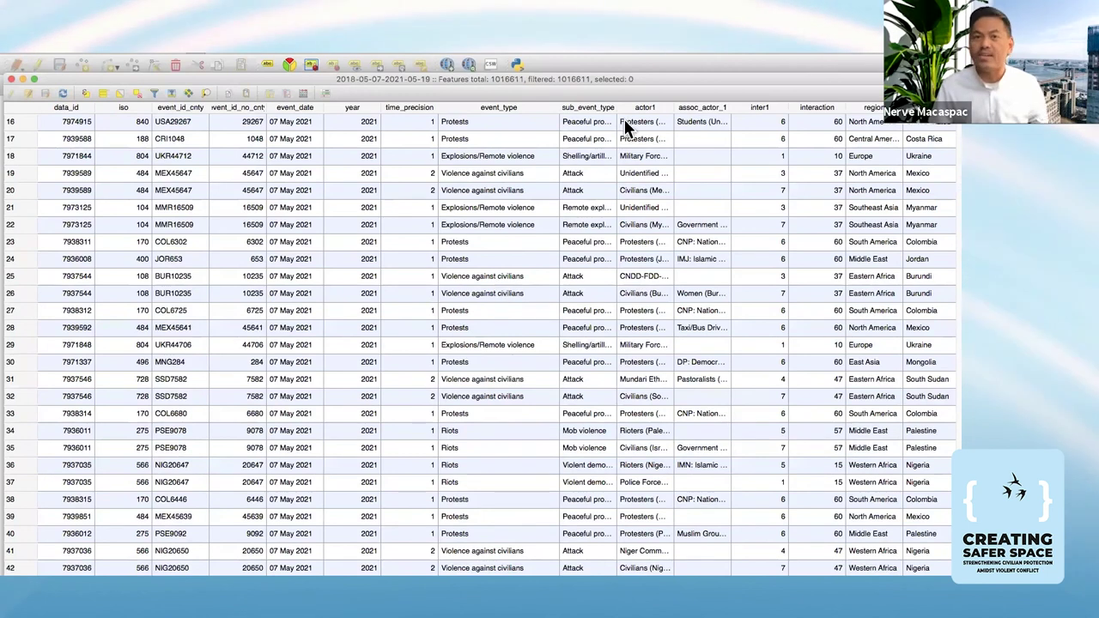
{"action": "scroll", "coordinate": [625, 118], "scroll_direction": "down", "scroll_amount": 3}
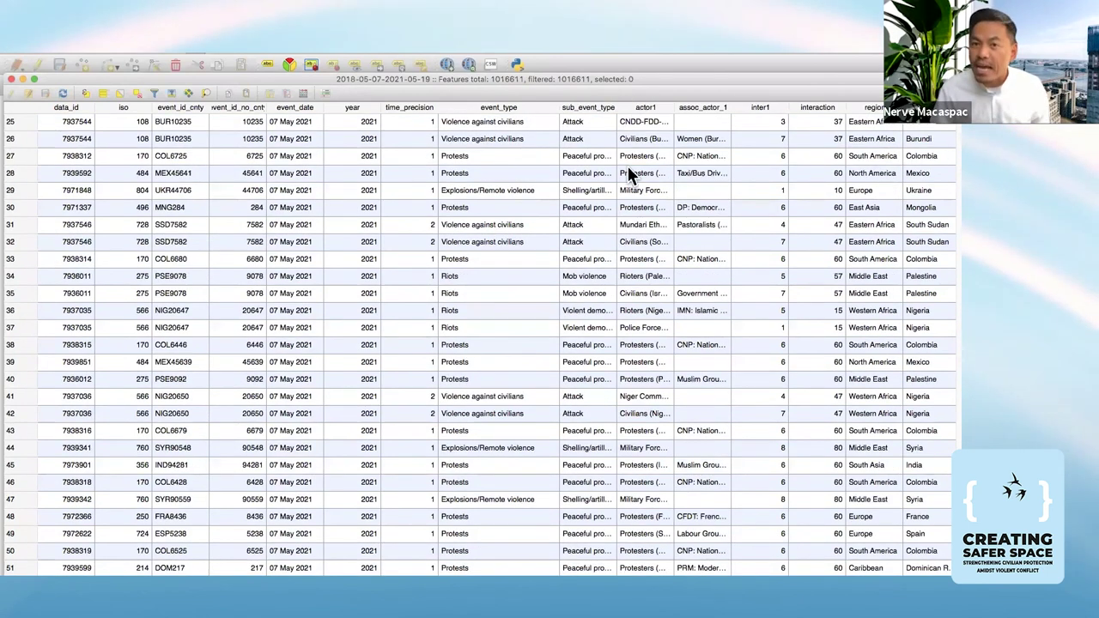
{"action": "left_click_drag", "start_coordinate": [643, 107], "coordinate": [650, 108]}
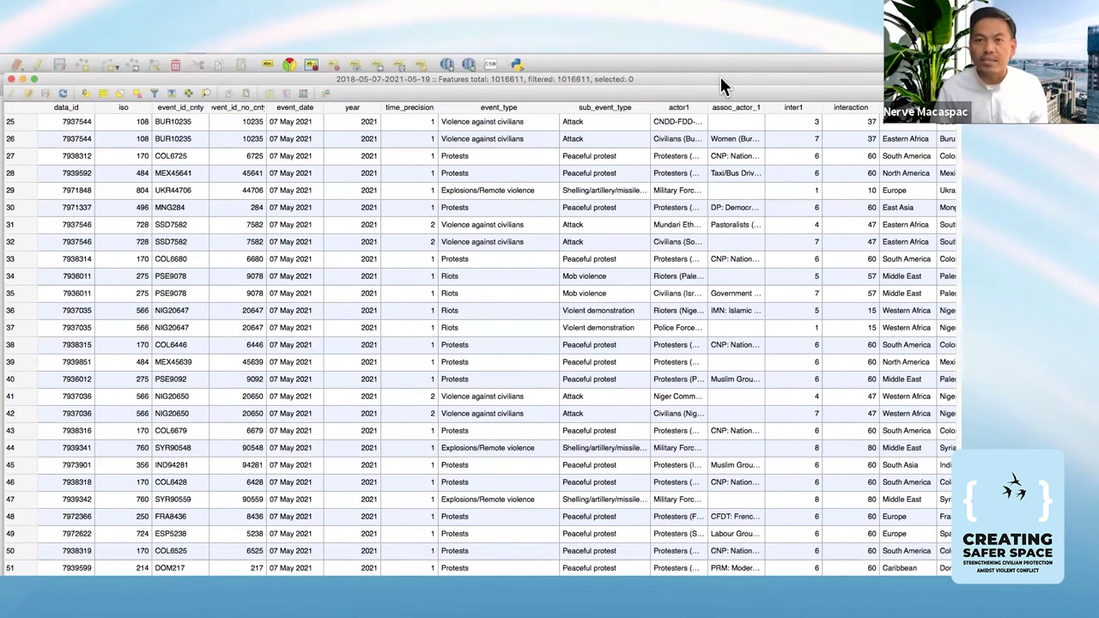
{"action": "scroll", "coordinate": [624, 108], "scroll_direction": "right", "scroll_amount": 2}
{"action": "left_click_drag", "start_coordinate": [634, 106], "coordinate": [712, 103]}
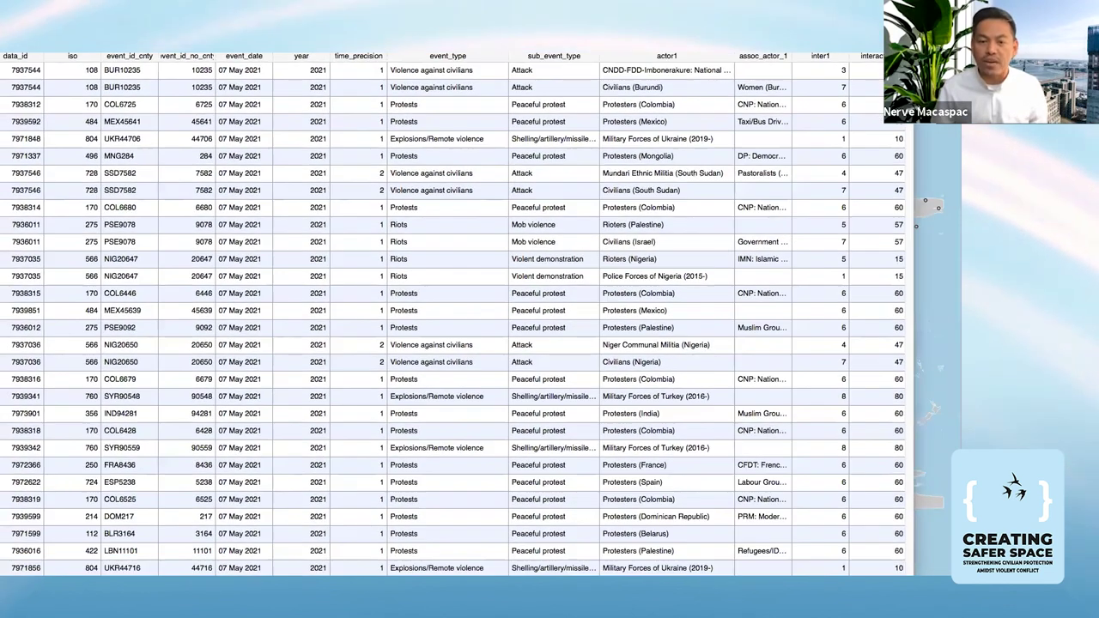
- Review the region, country, admin and location columns of the event records, and close the attribute table
{"action": "scroll", "coordinate": [455, 318], "scroll_direction": "right", "scroll_amount": 10}
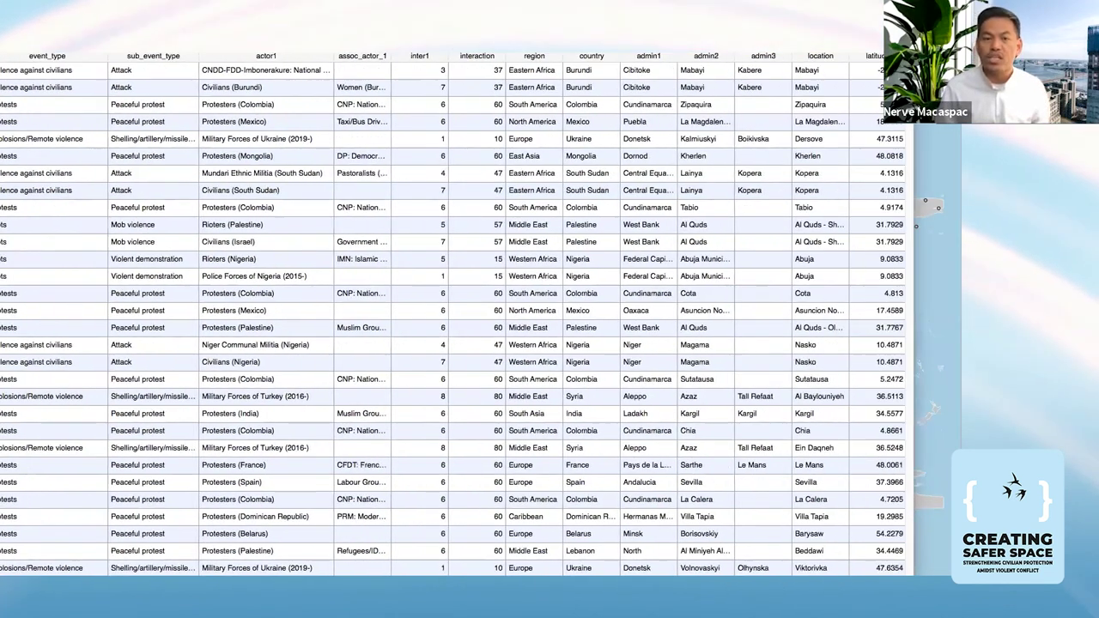
{"action": "scroll", "coordinate": [347, 447], "scroll_direction": "left", "scroll_amount": 10}
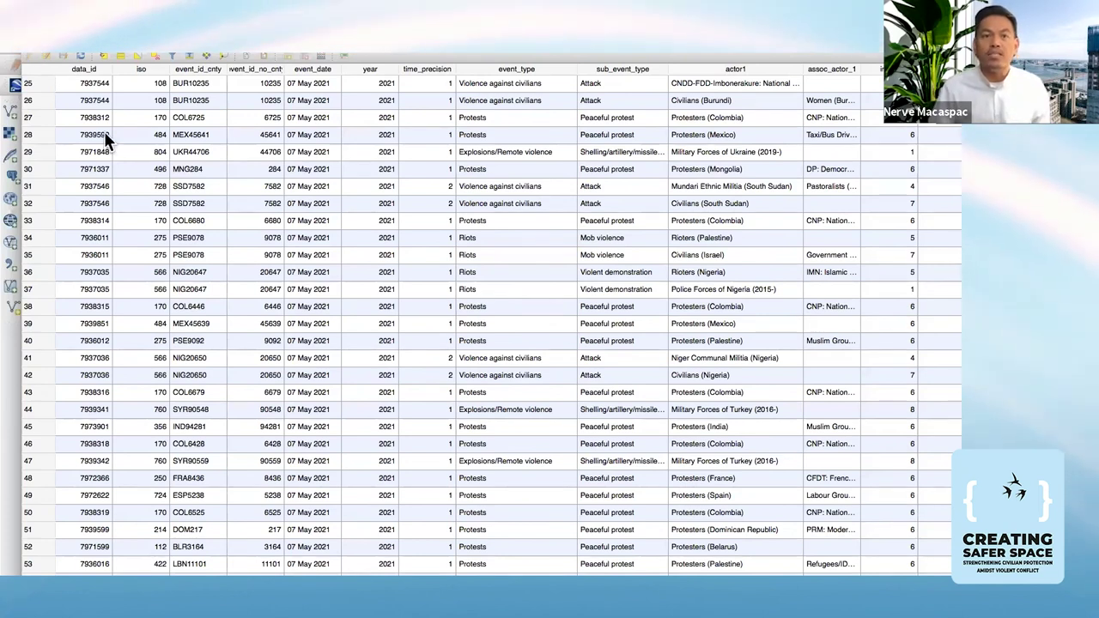
{"action": "key", "text": "super+w"}
{"action": "right_click", "coordinate": [158, 158]}
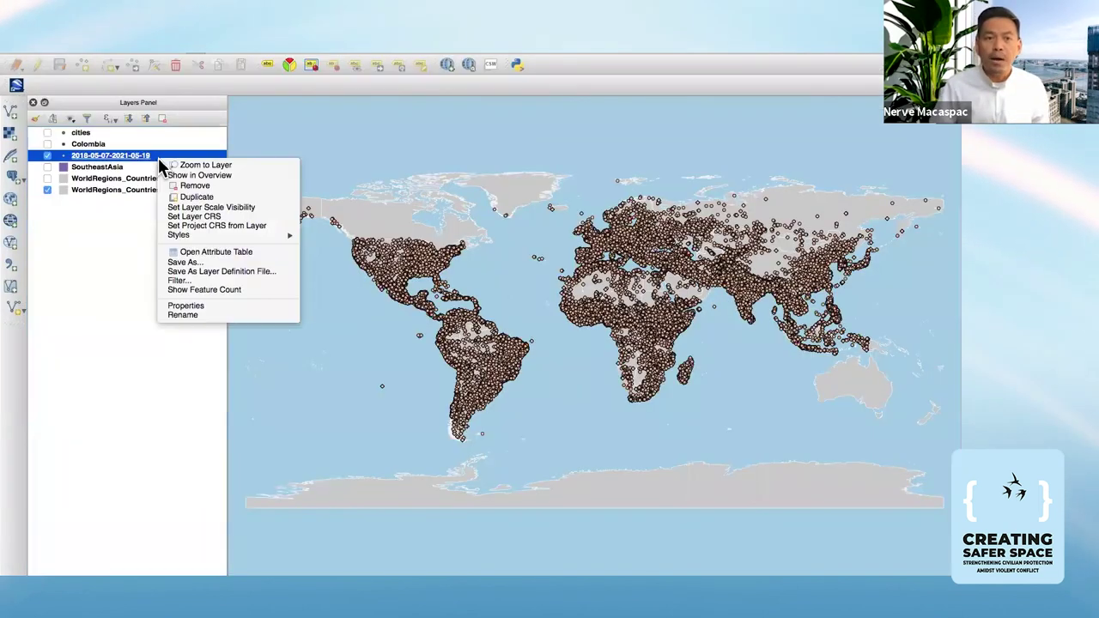
{"action": "left_click", "coordinate": [197, 281]}
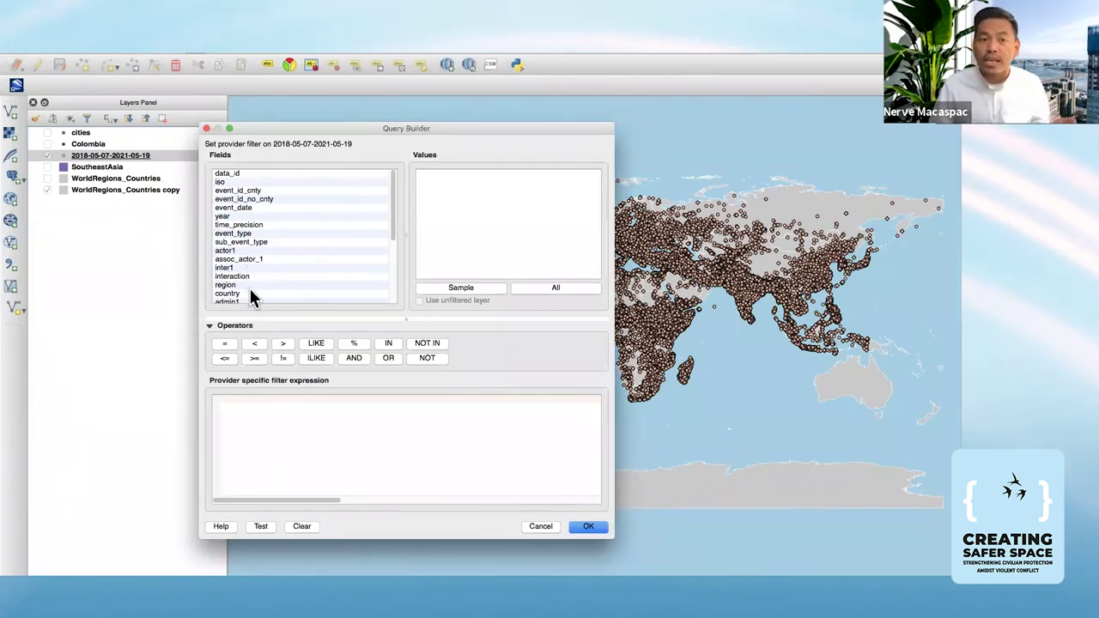
{"action": "double_click", "coordinate": [249, 293]}
{"action": "left_click", "coordinate": [318, 343]}
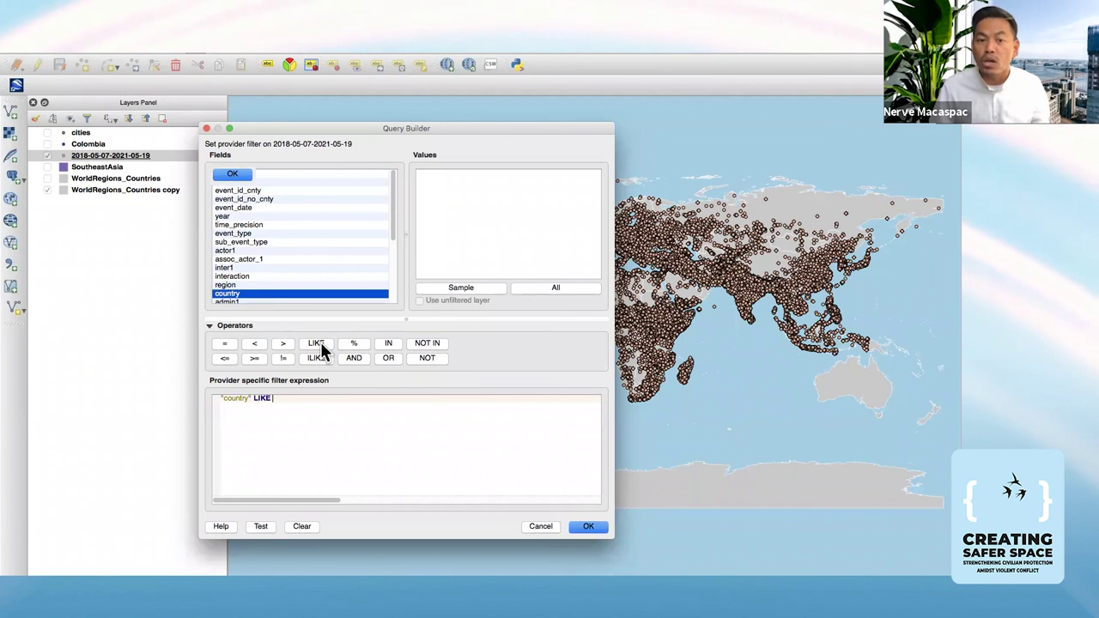
{"action": "type", "text": "'Co"}
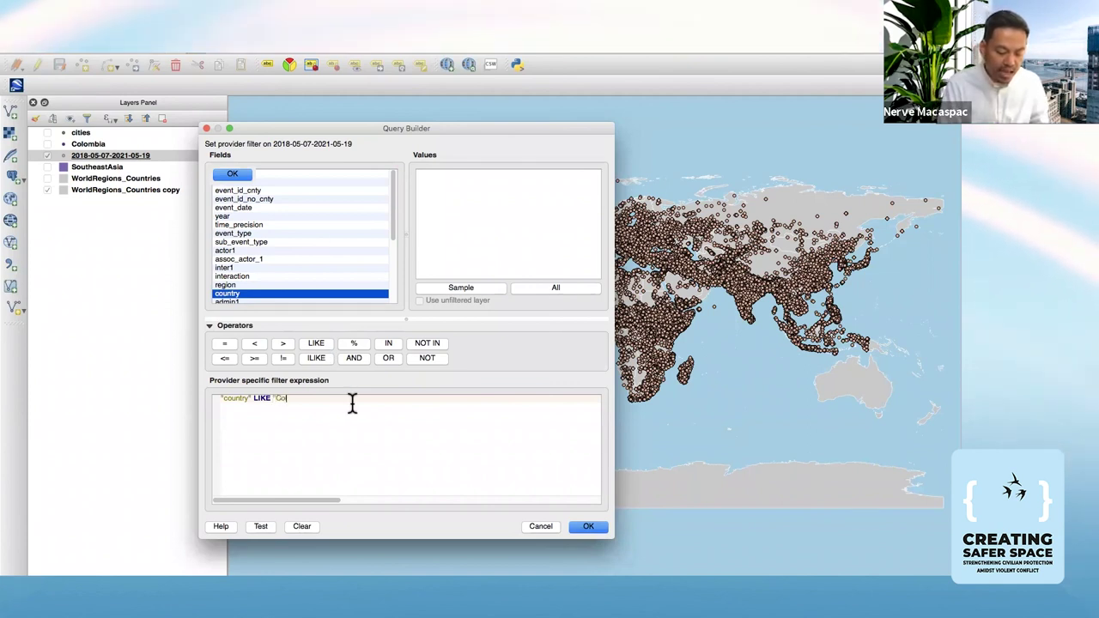
{"action": "type", "text": "lombia'"}
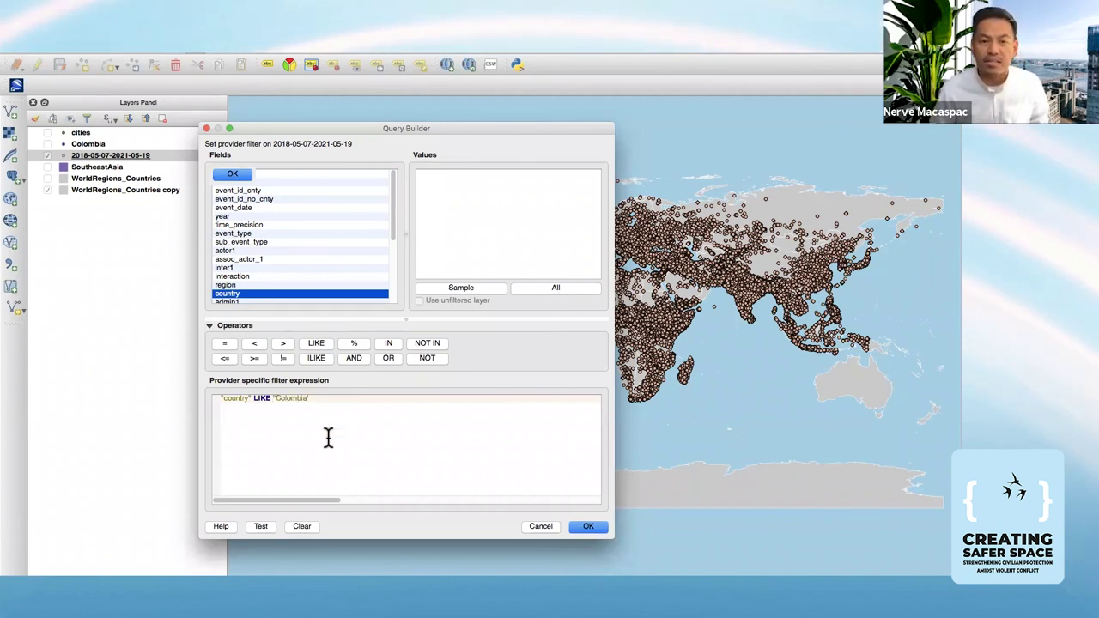
{"action": "left_click", "coordinate": [589, 526]}
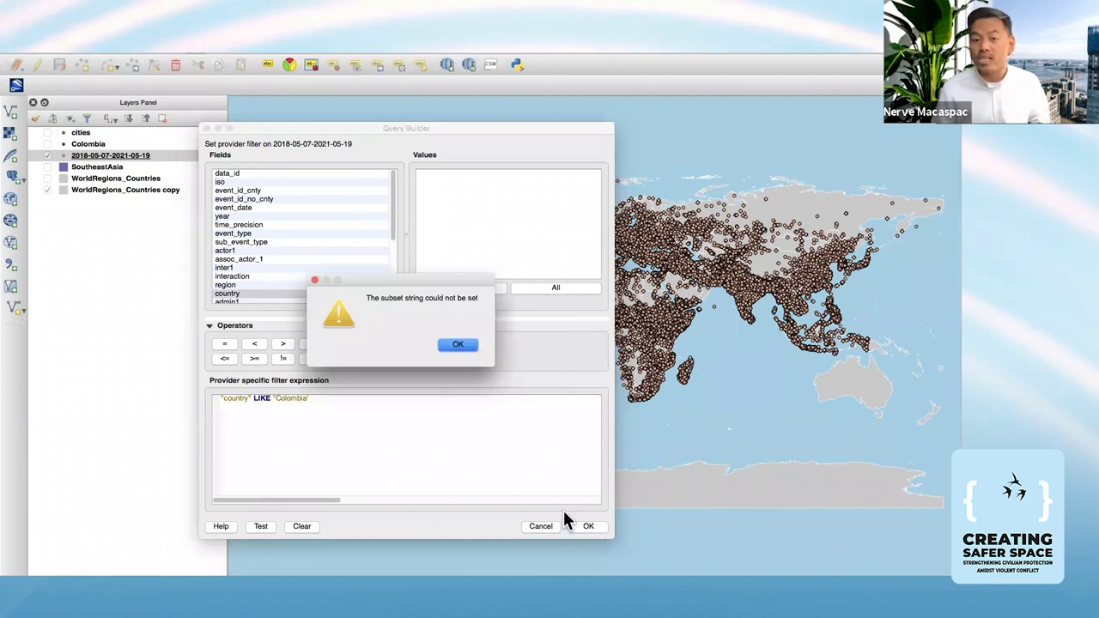
{"action": "left_click", "coordinate": [457, 344]}
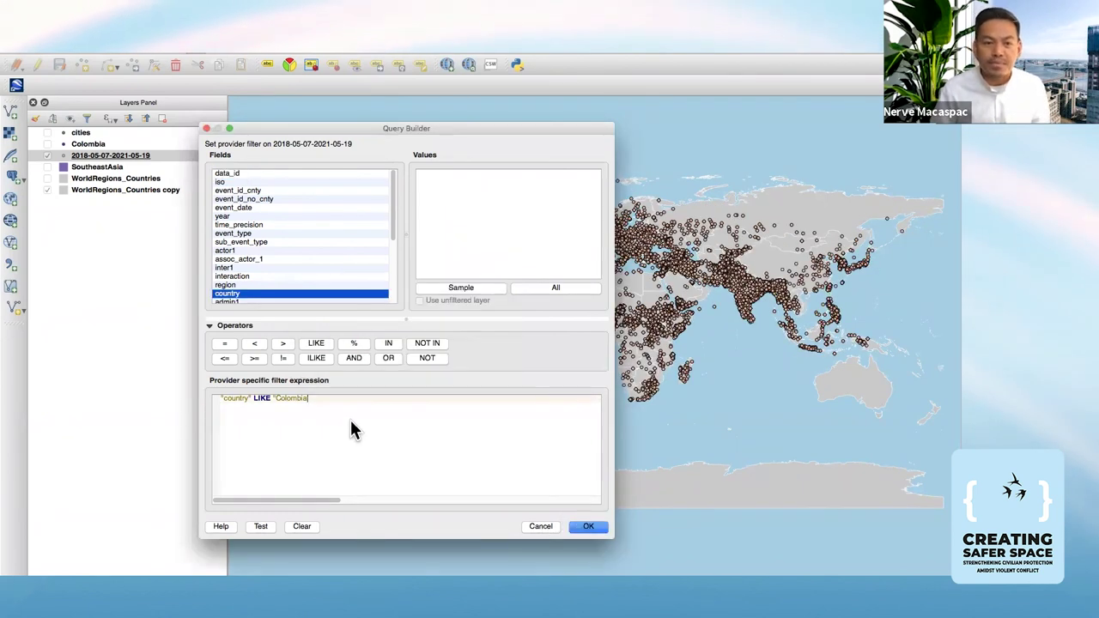
- Test the country filter expression, and clear it so the layer is left unfiltered
{"action": "left_click", "coordinate": [261, 527]}
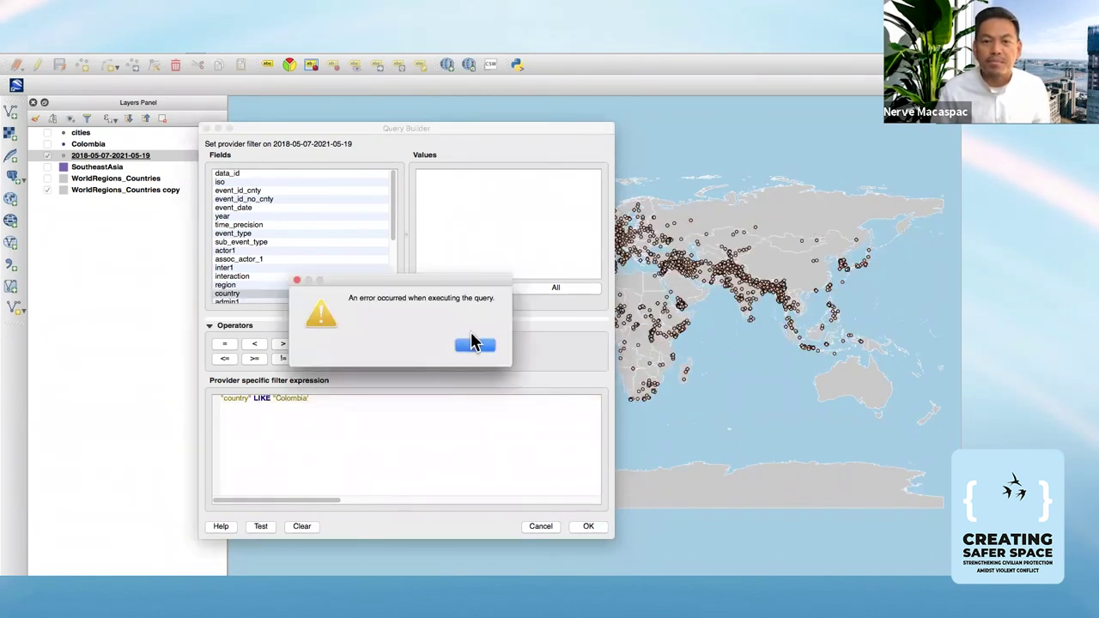
{"action": "left_click", "coordinate": [474, 343]}
{"action": "left_click", "coordinate": [324, 290]}
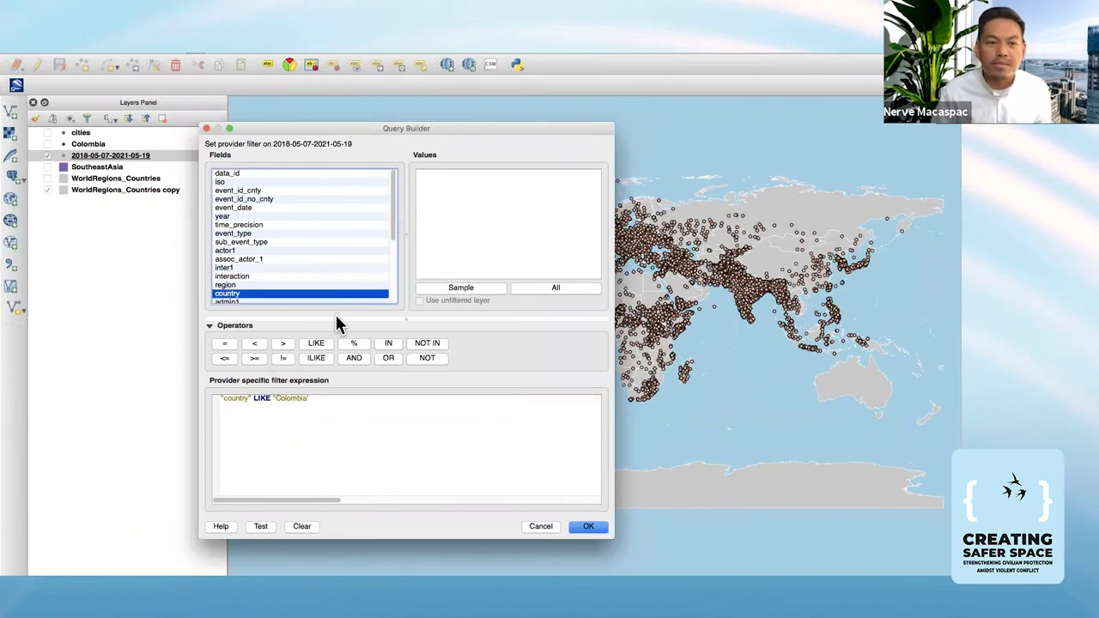
{"action": "left_click", "coordinate": [301, 526]}
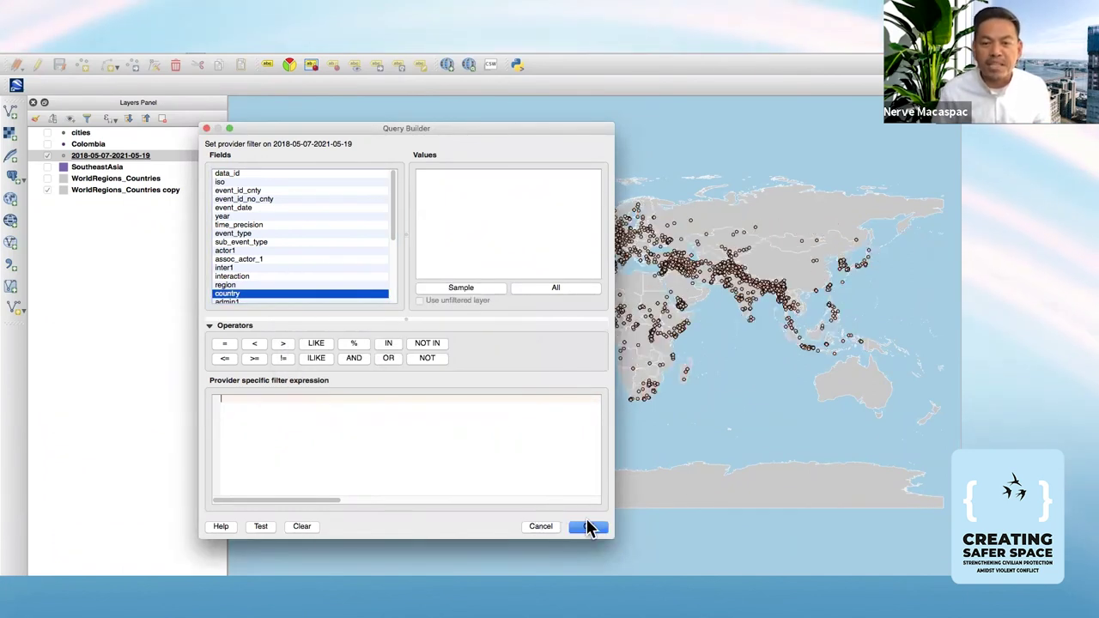
{"action": "left_click", "coordinate": [589, 527]}
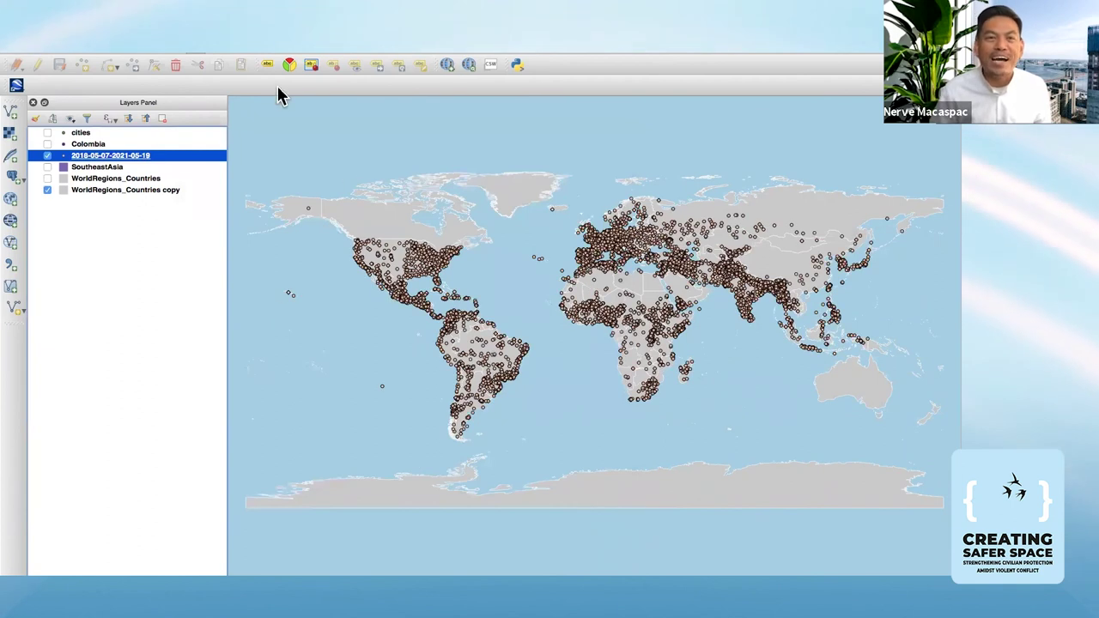
- Zoom the map in on Colombia to view its conflict event points
{"action": "left_click_drag", "start_coordinate": [432, 309], "coordinate": [521, 397]}
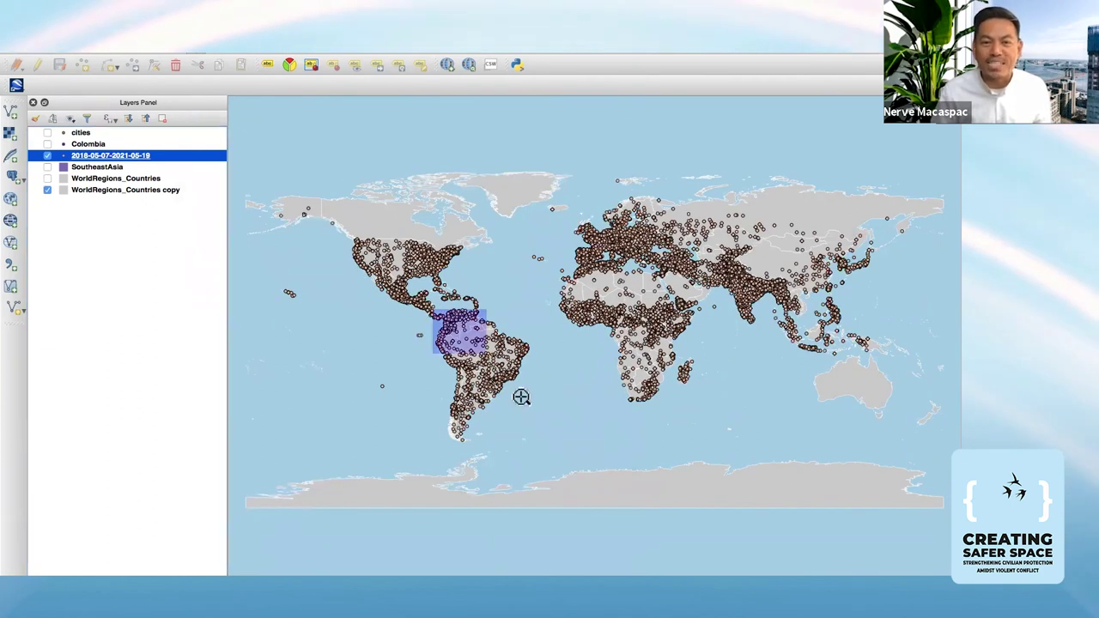
{"action": "left_click_drag", "start_coordinate": [373, 113], "coordinate": [569, 276]}
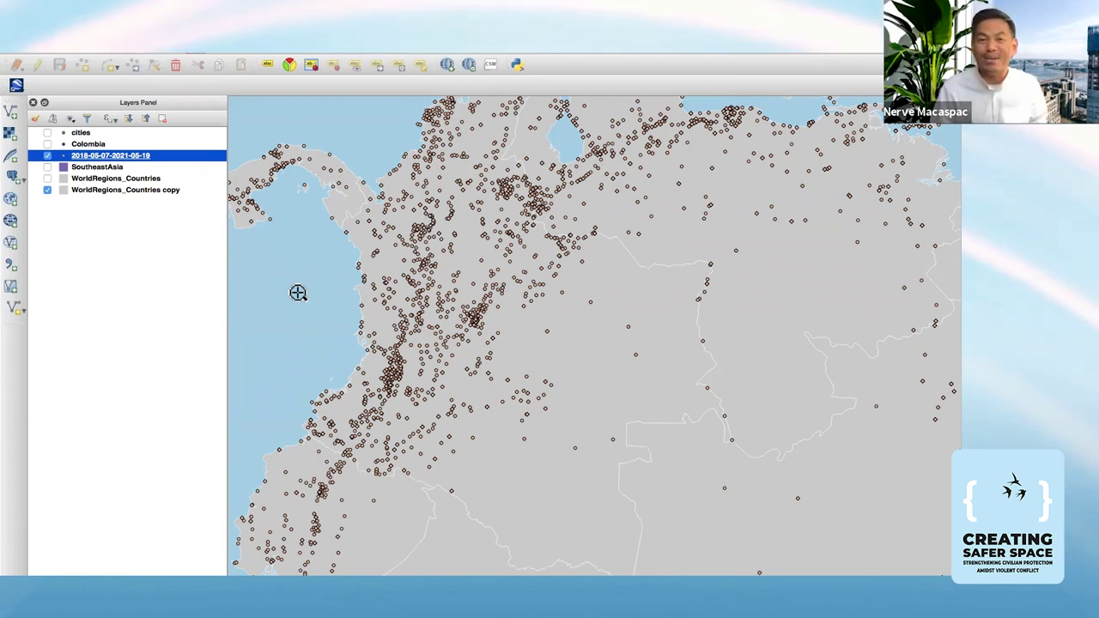
- Switch to the slide presentation and advance from the Web-based mapping slide to the Ethics slide
{"action": "key", "text": "alt+Tab"}
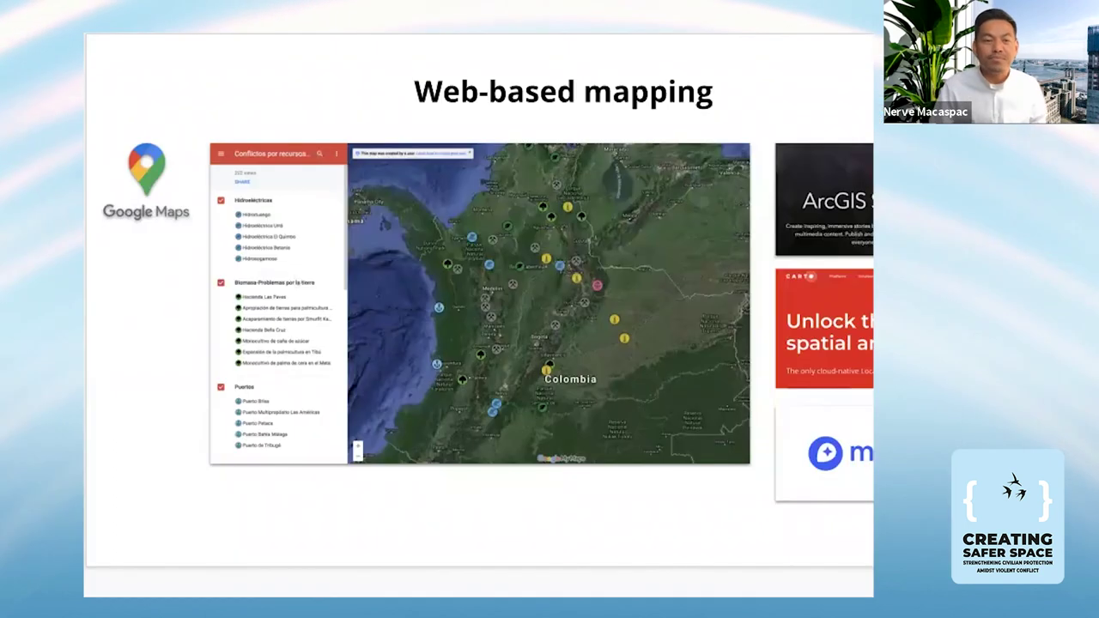
{"action": "key", "text": "Right"}
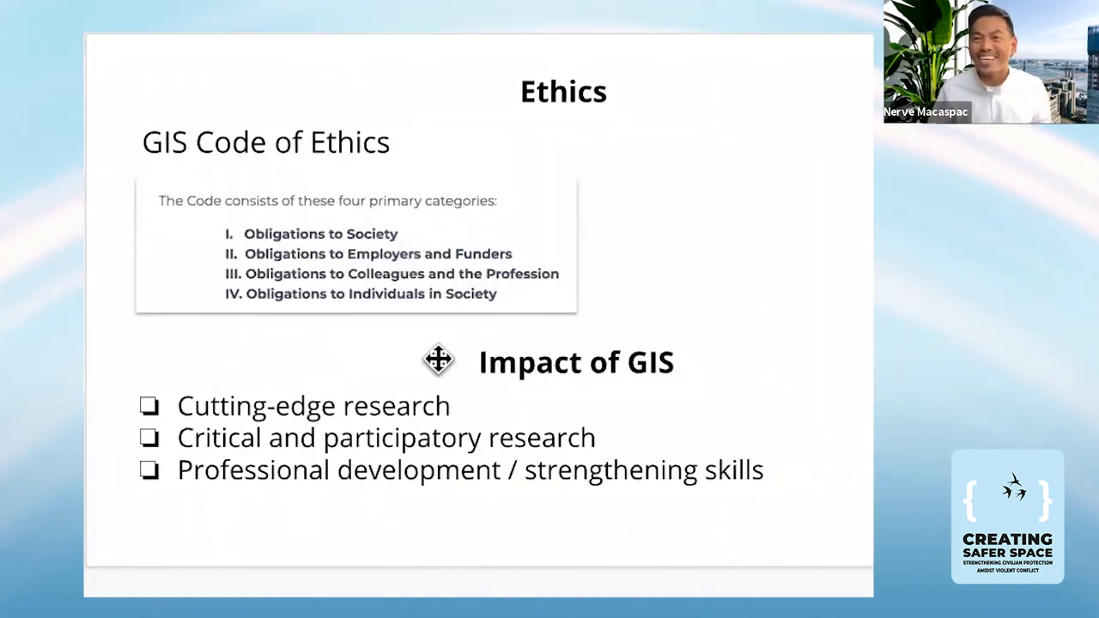
{"action": "key", "text": "Right"}
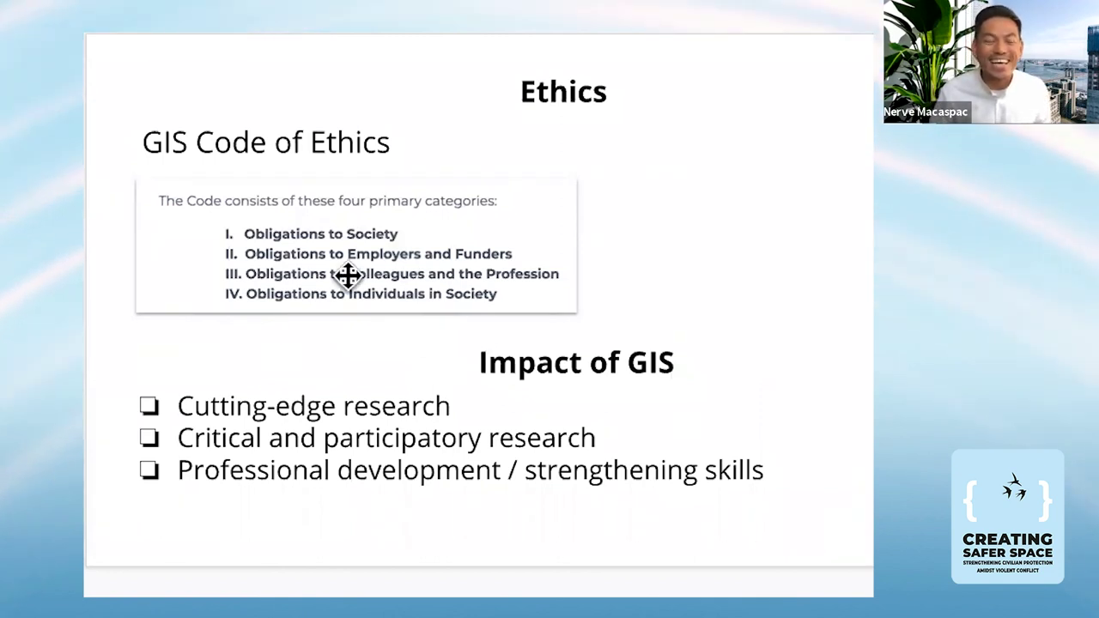